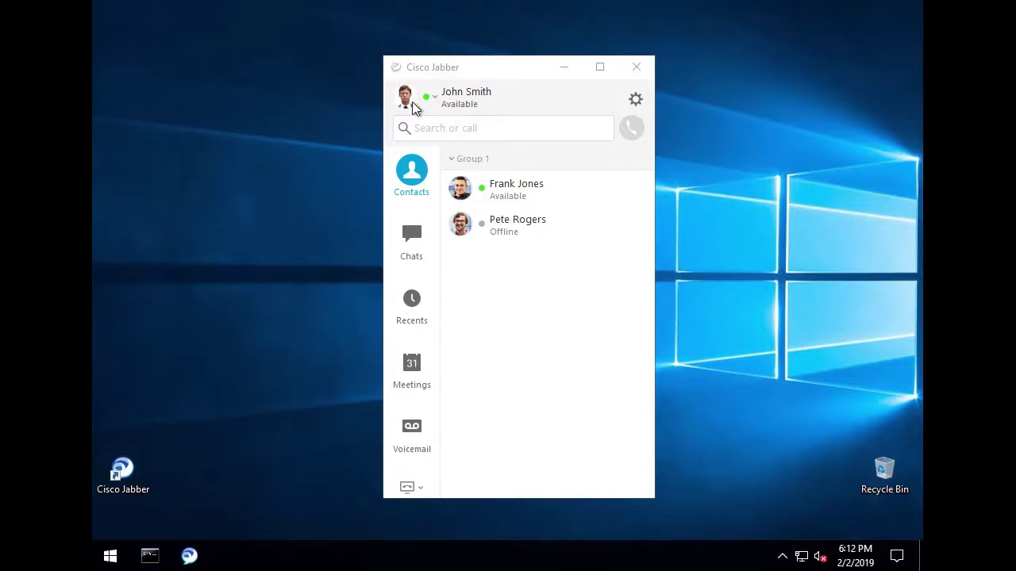
Step: Switch Cisco Jabber from the Group 1 contacts list to the Chats view
left_click(419, 232)
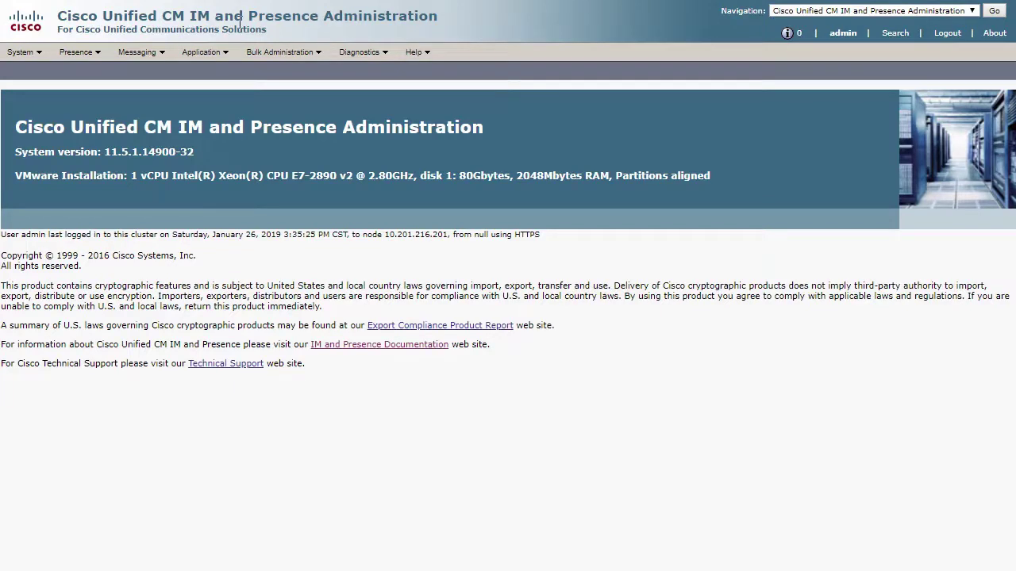
Step: Start a new entry under Messaging > External Server Setup > External Databases
left_click(147, 55)
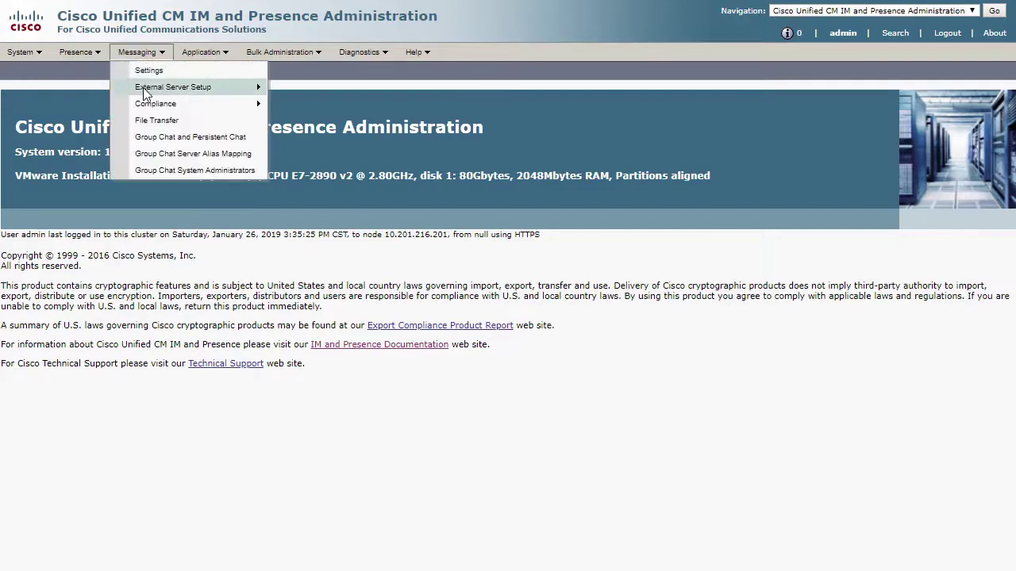
mouse_move(159, 88)
left_click(310, 88)
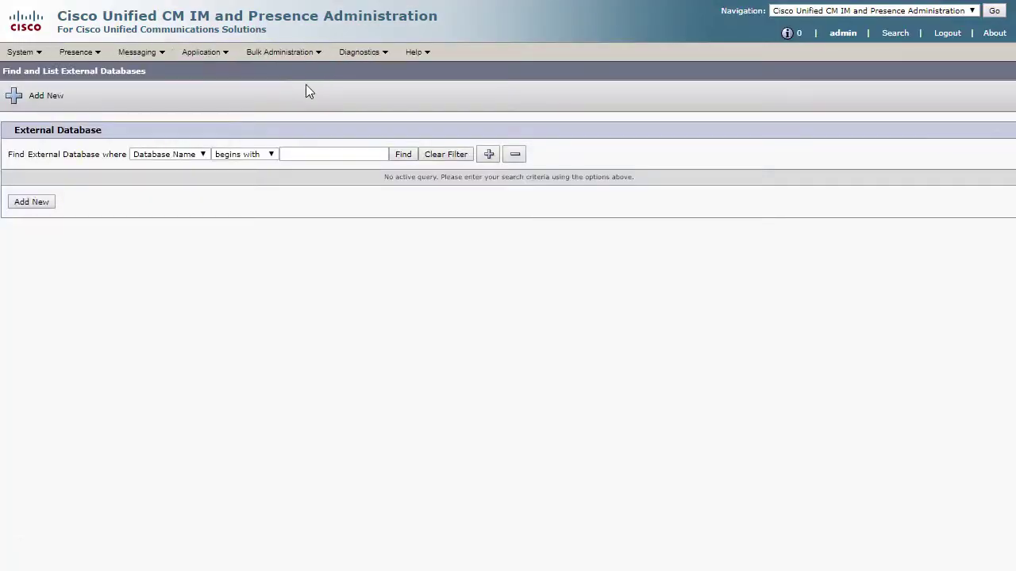
left_click(39, 205)
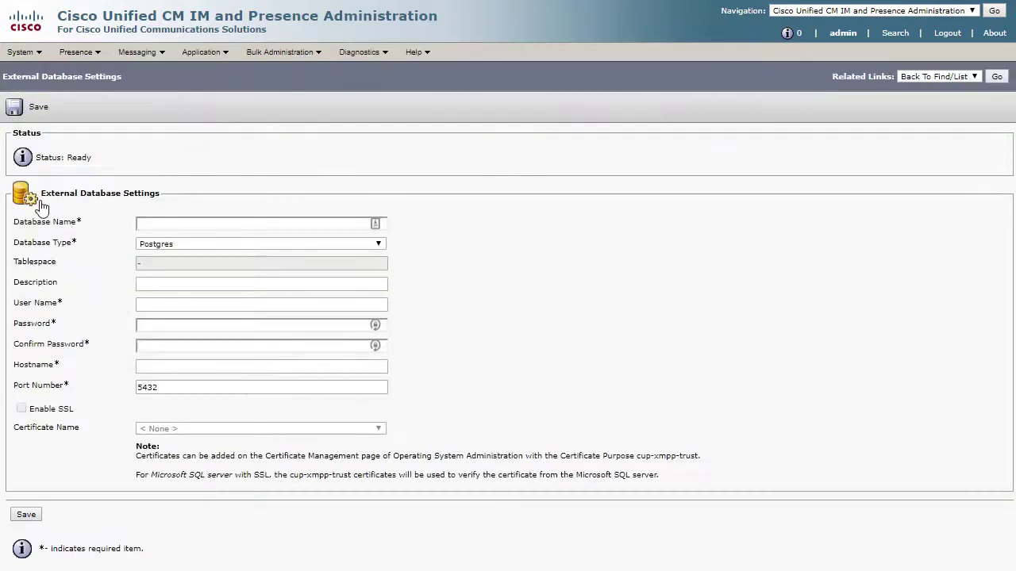
Step: Save external database tcmadb with user tcuser, its password, and hostname 10.201.216.198
left_click(144, 223)
type("tcmadb")
key("Tab")
key("Tab")
key("Tab")
type("tcuser")
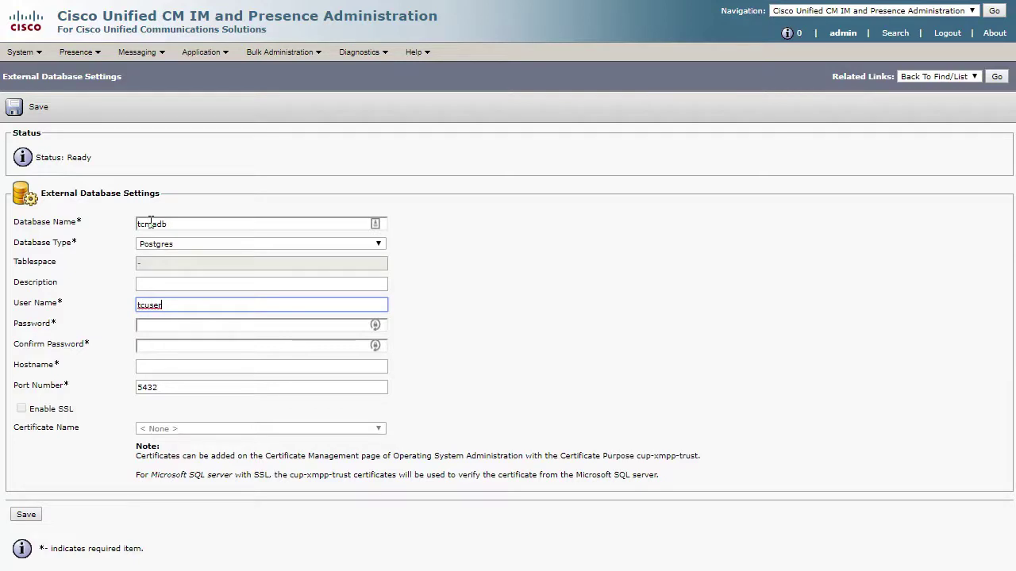
key("Tab")
type("password")
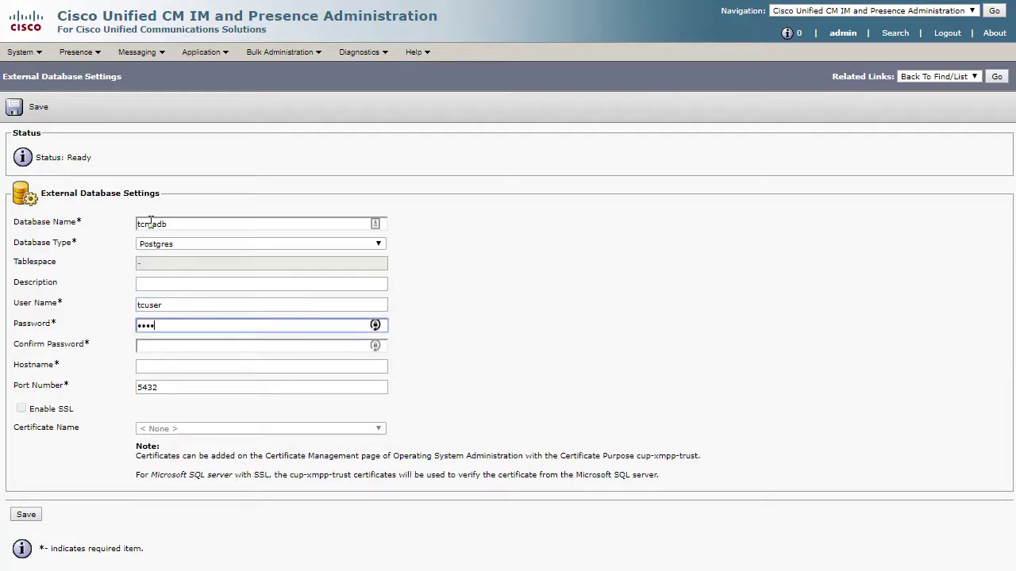
key("Tab")
type("password")
key("Tab")
type("10.20")
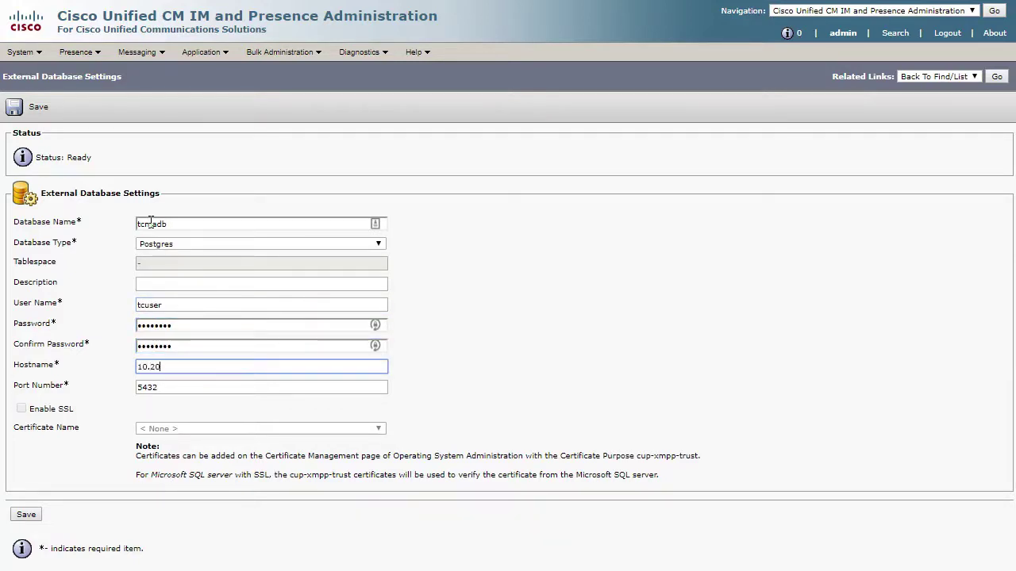
type("1.216.198")
left_click(27, 516)
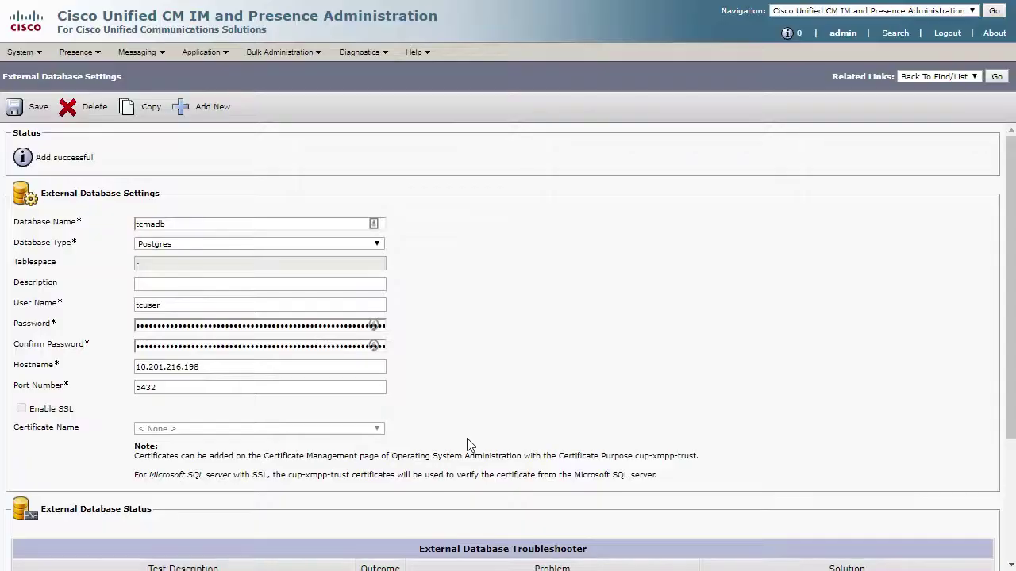
Step: Check the troubleshooter: reachability passes, but tcmadb is not yet mapped to Persistent Chat
scroll(467, 439, "down", 3)
left_click_drag(411, 449, 674, 476)
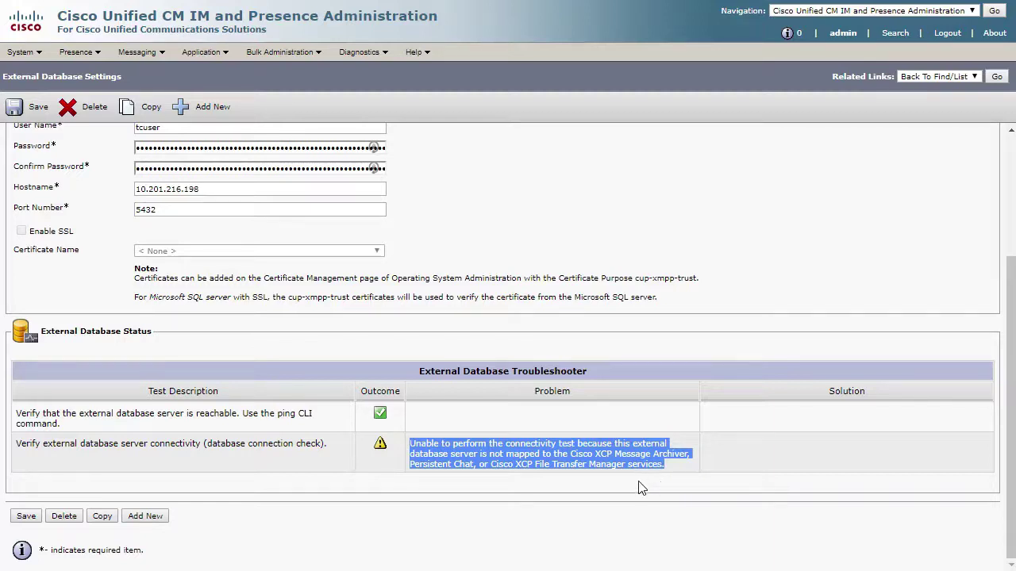
left_click(129, 57)
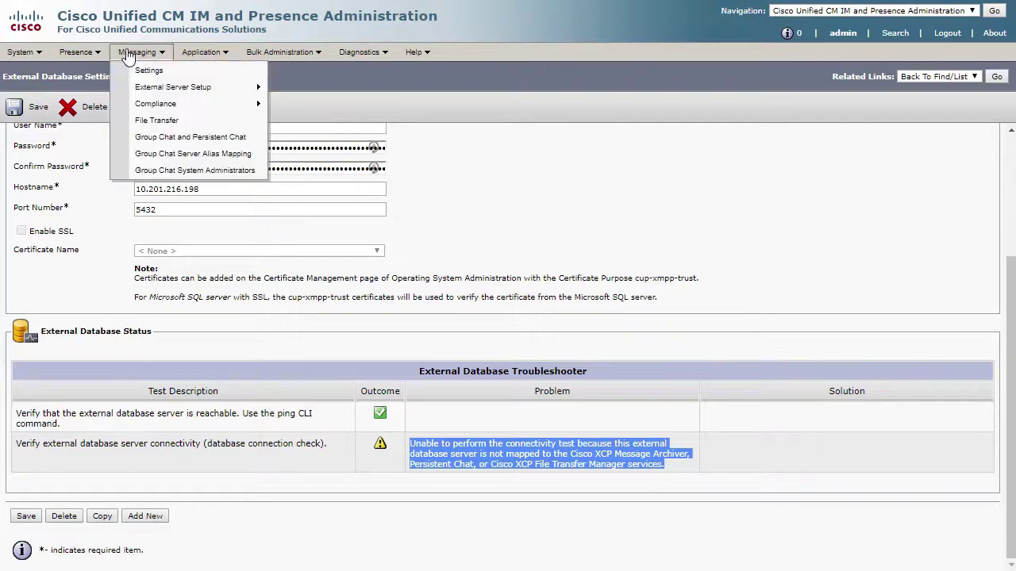
Step: Enable Persistent Chat in Messaging > Group Chat and Persistent Chat settings
left_click(155, 140)
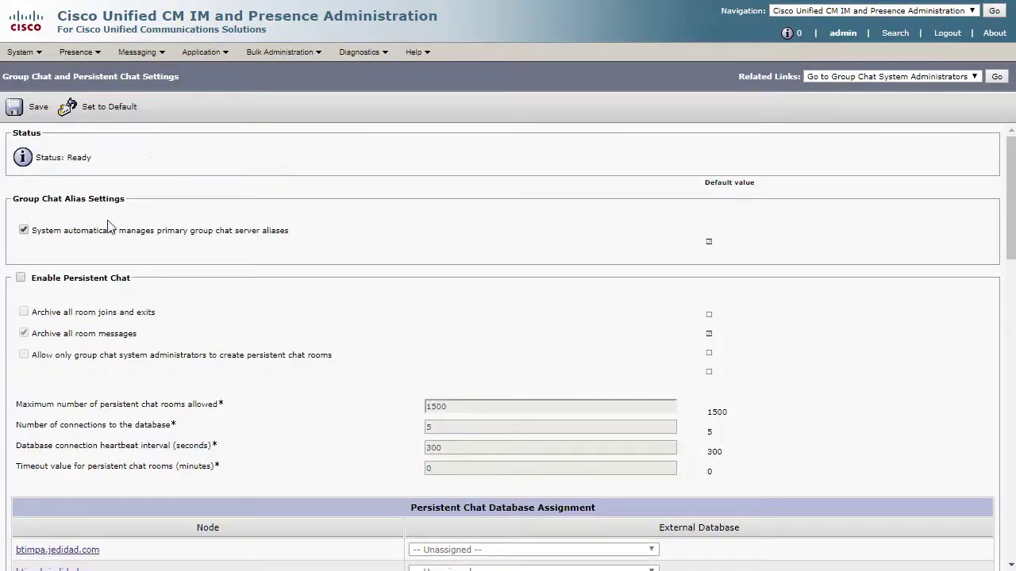
left_click(22, 279)
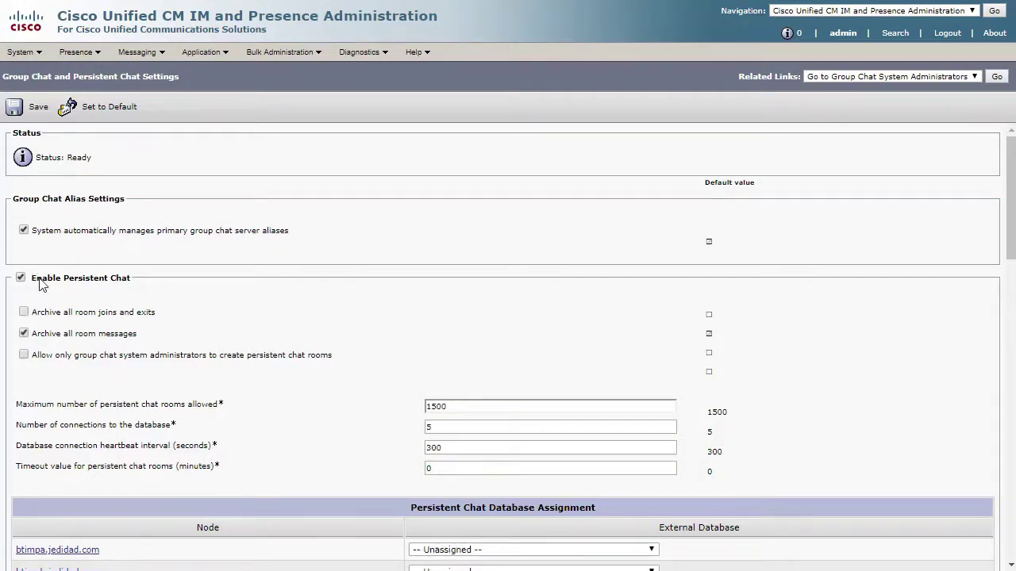
scroll(304, 321, "down", 2)
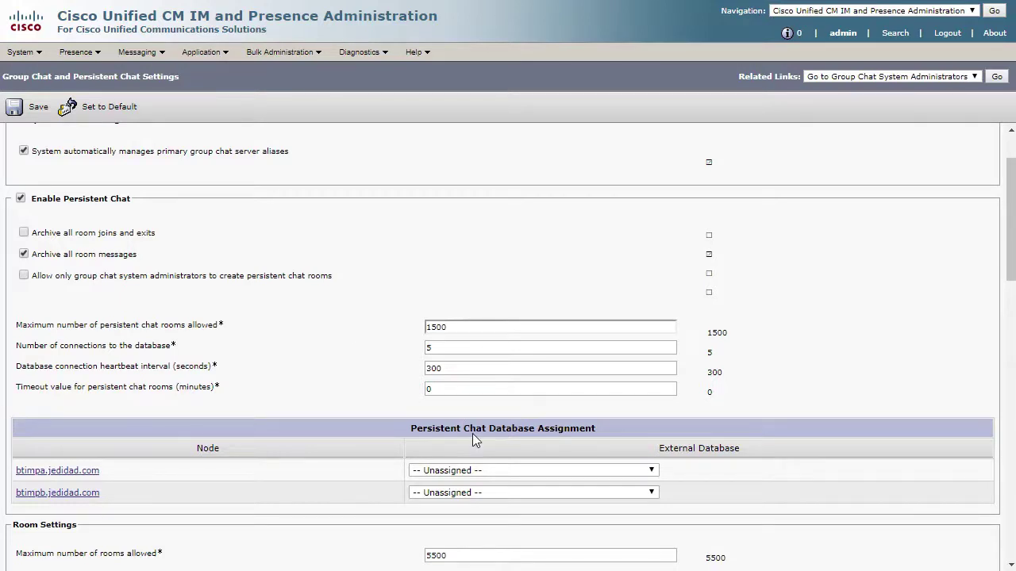
Step: Assign external database tcmadb to both IM and Presence nodes
left_click(490, 471)
left_click(477, 494)
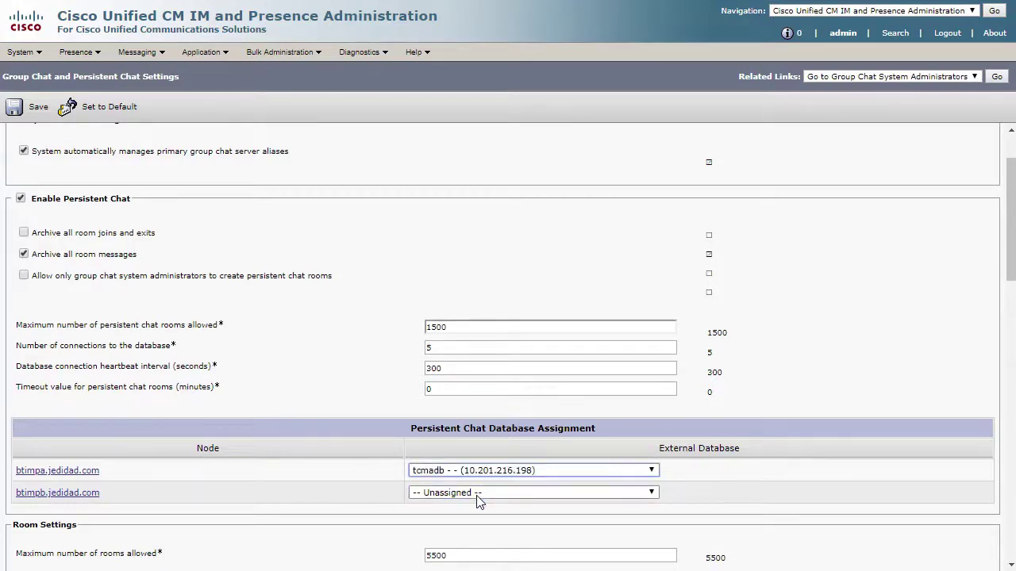
left_click(470, 493)
left_click(465, 515)
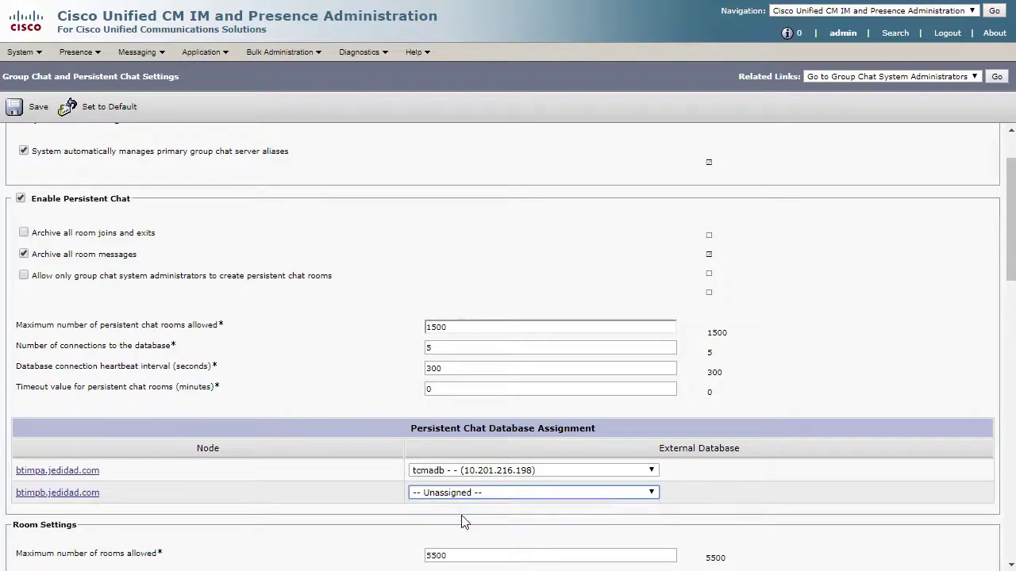
scroll(341, 481, "down", 3)
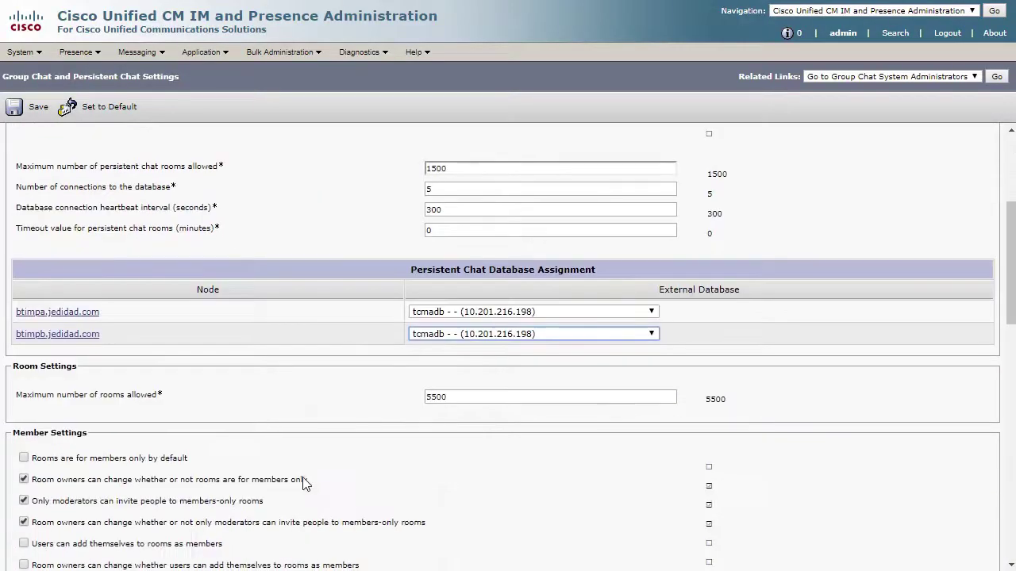
scroll(347, 485, "down", 5)
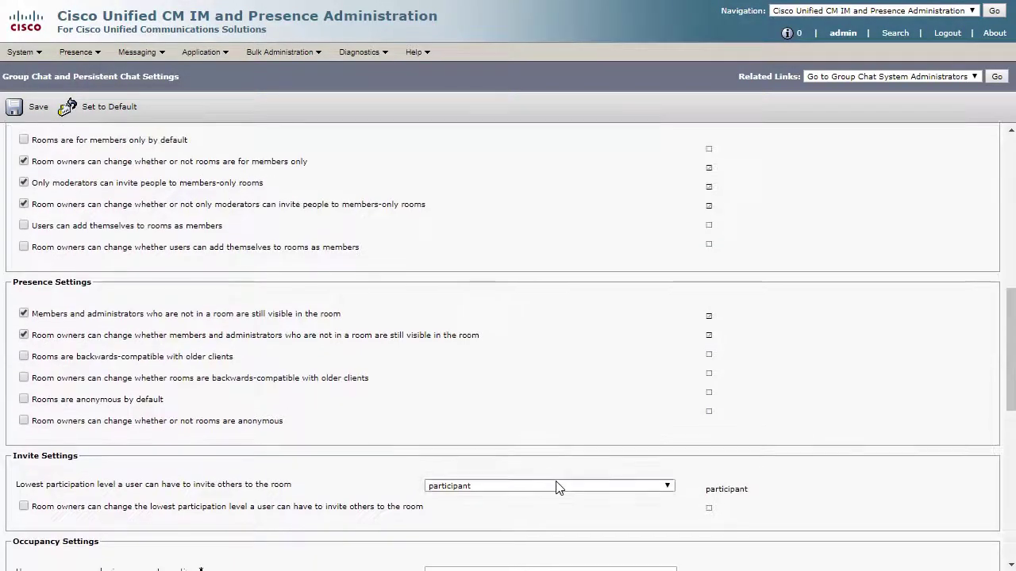
scroll(341, 494, "down", 5)
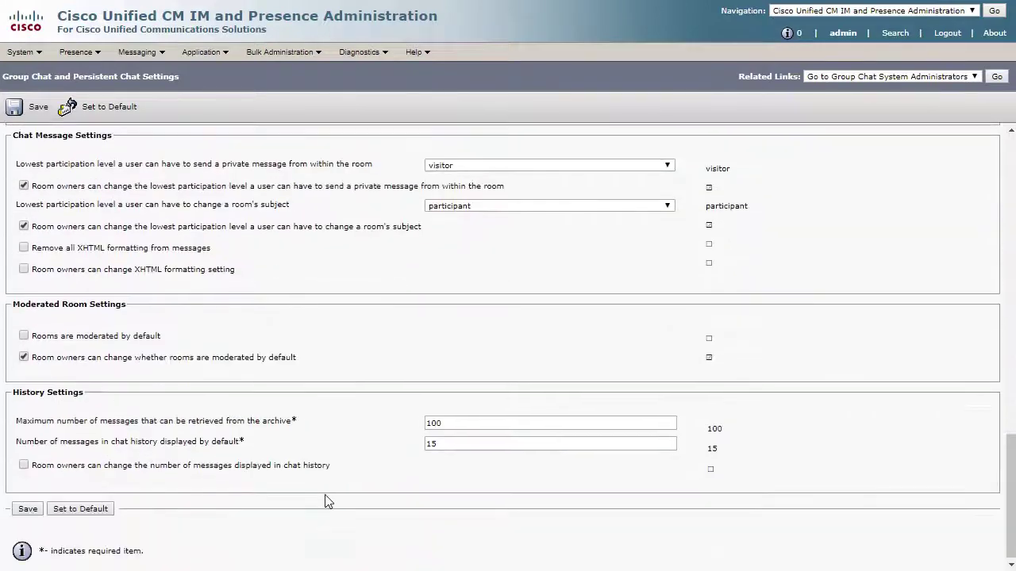
scroll(322, 496, "up", 2)
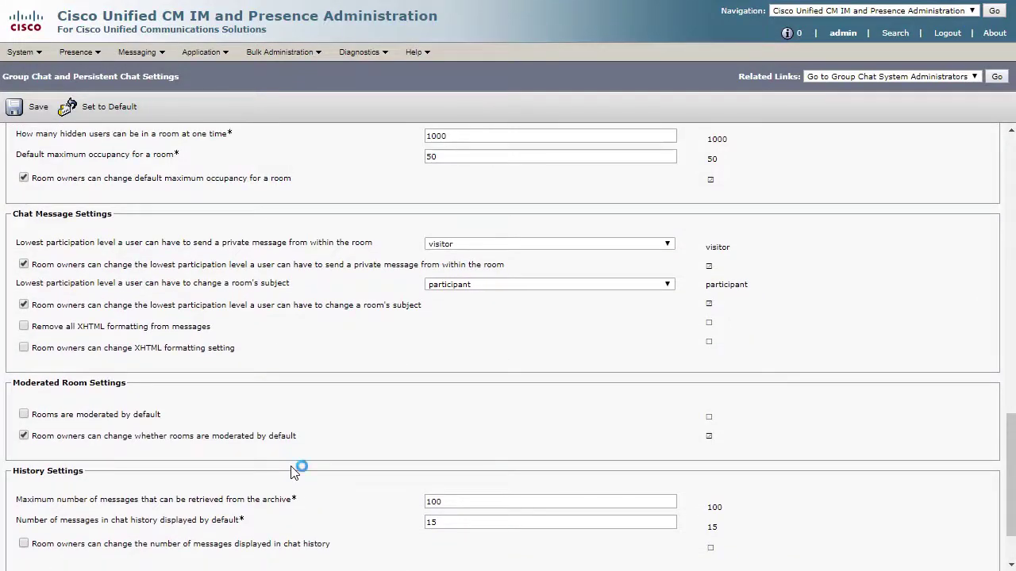
scroll(294, 473, "up", 11)
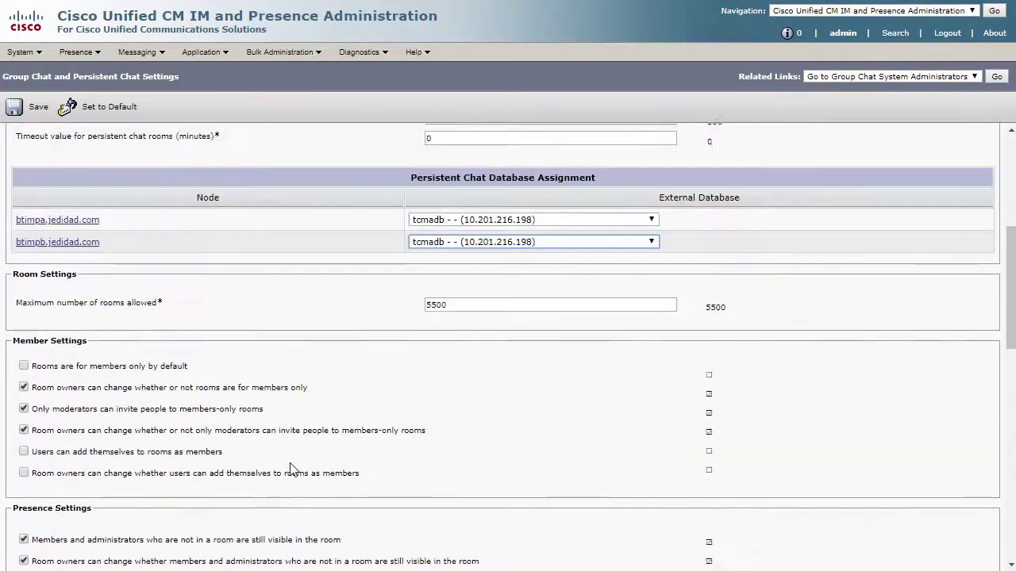
scroll(291, 470, "up", 2)
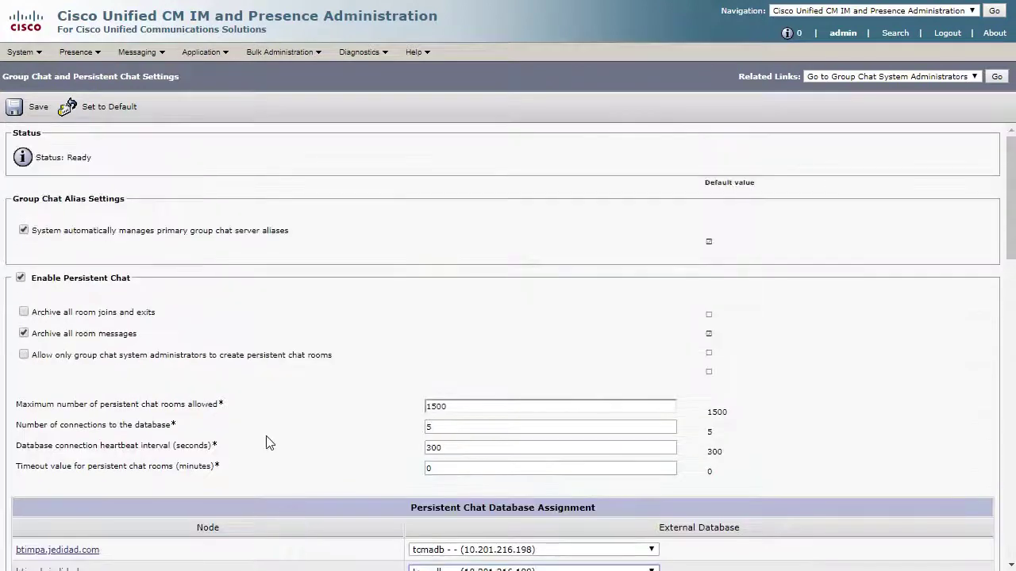
Step: Save the persistent chat settings and go to Group Chat System Administrators
left_click(29, 116)
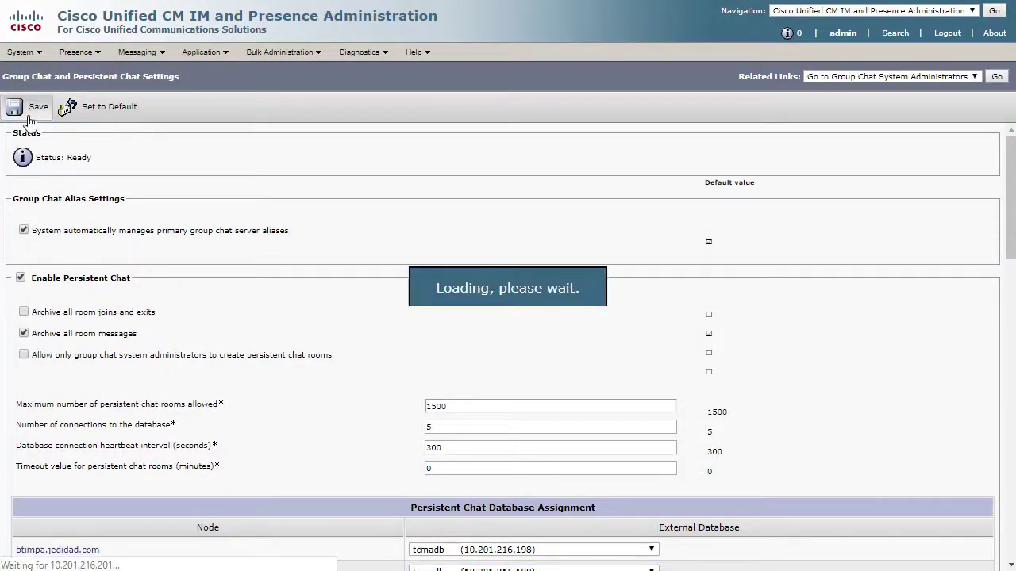
left_click(141, 52)
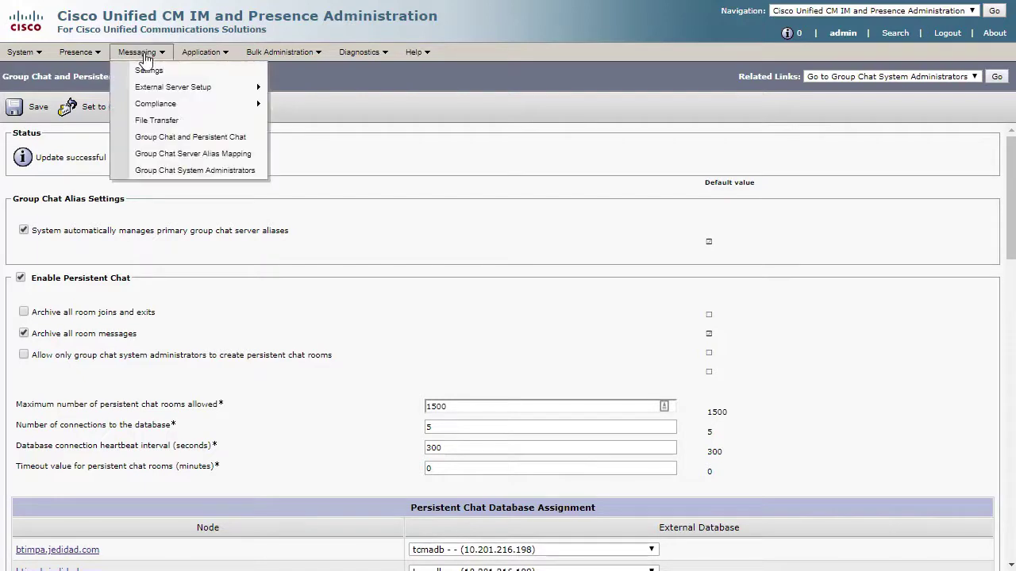
left_click(184, 171)
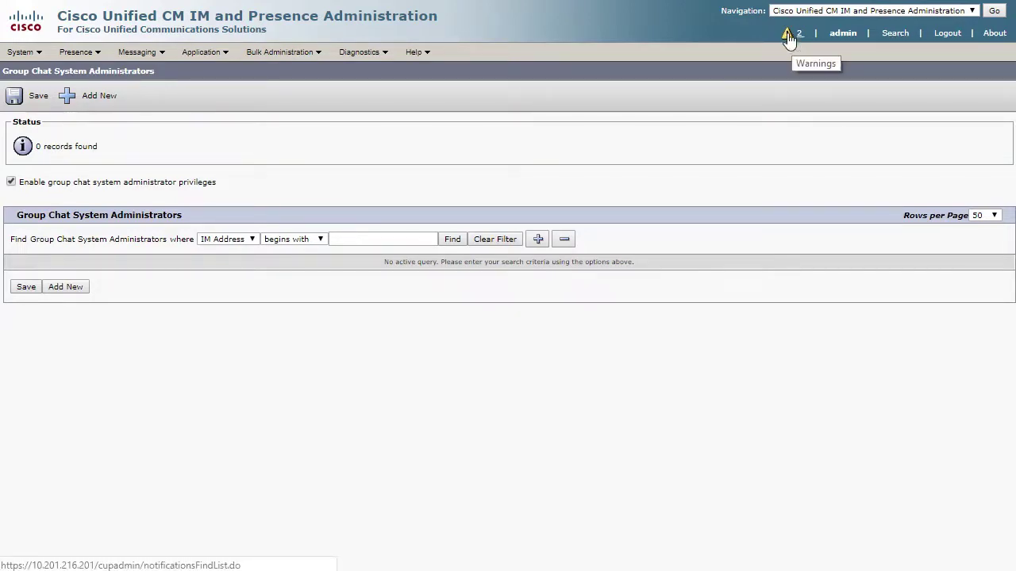
Step: Add the user's IM address and nickname as a group chat administrator, described as Administrator
left_click(77, 296)
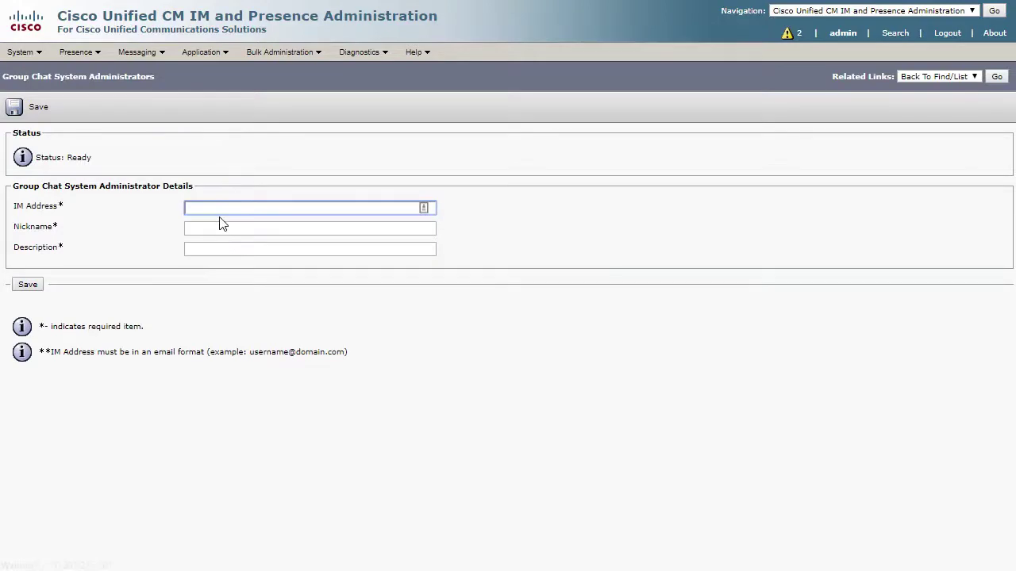
left_click(237, 230)
type("John Smith")
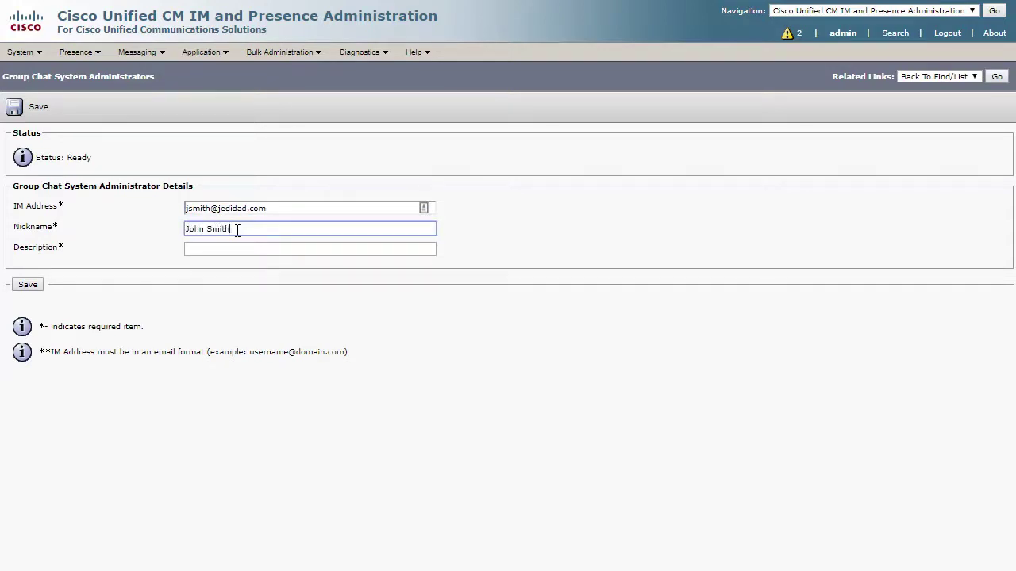
key("Tab")
type("Adm")
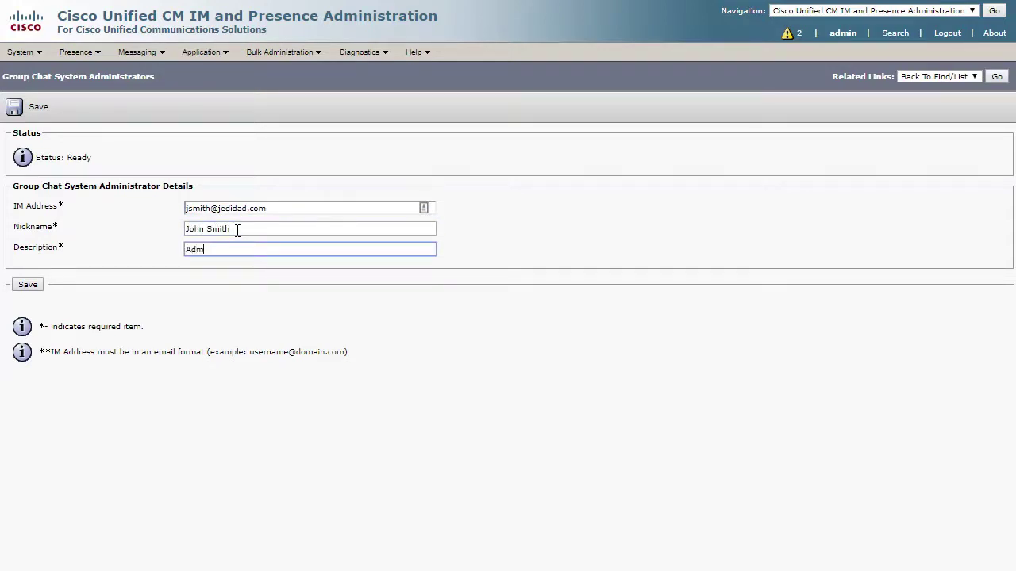
type("inistrator")
left_click(28, 285)
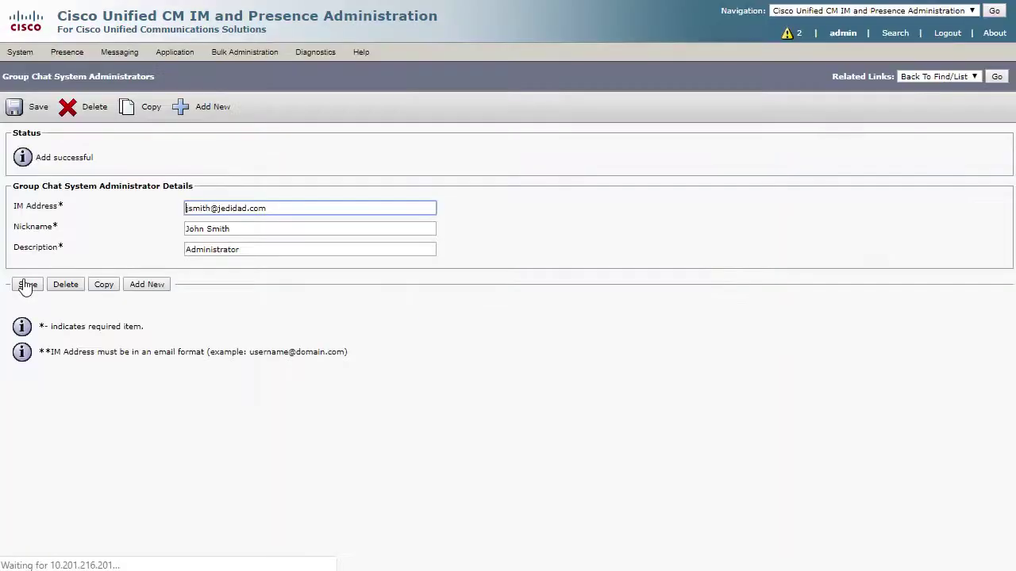
left_click(996, 76)
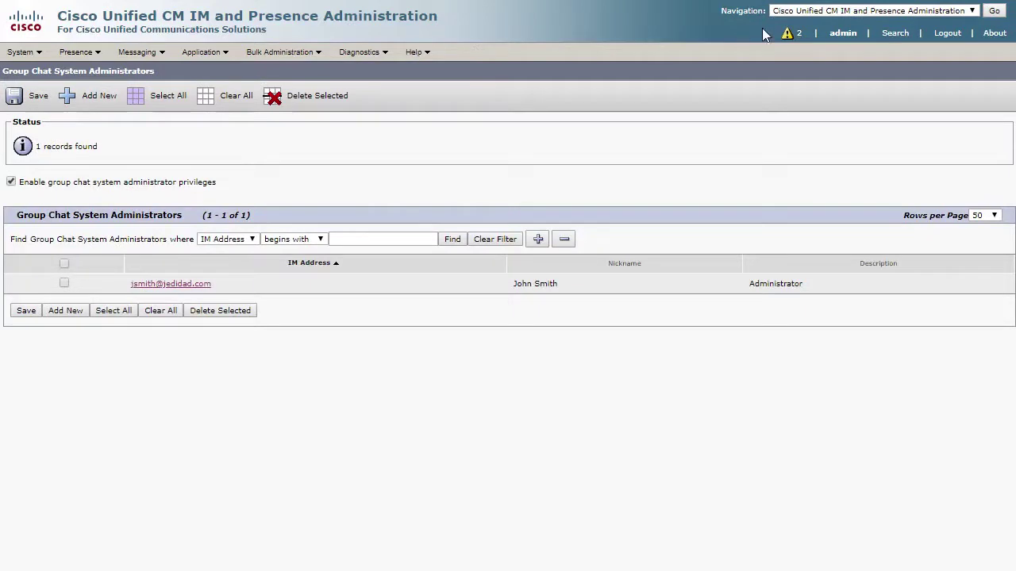
Step: Review the two Cisco XCP Router restart notices and follow the link to Network Services
left_click(797, 36)
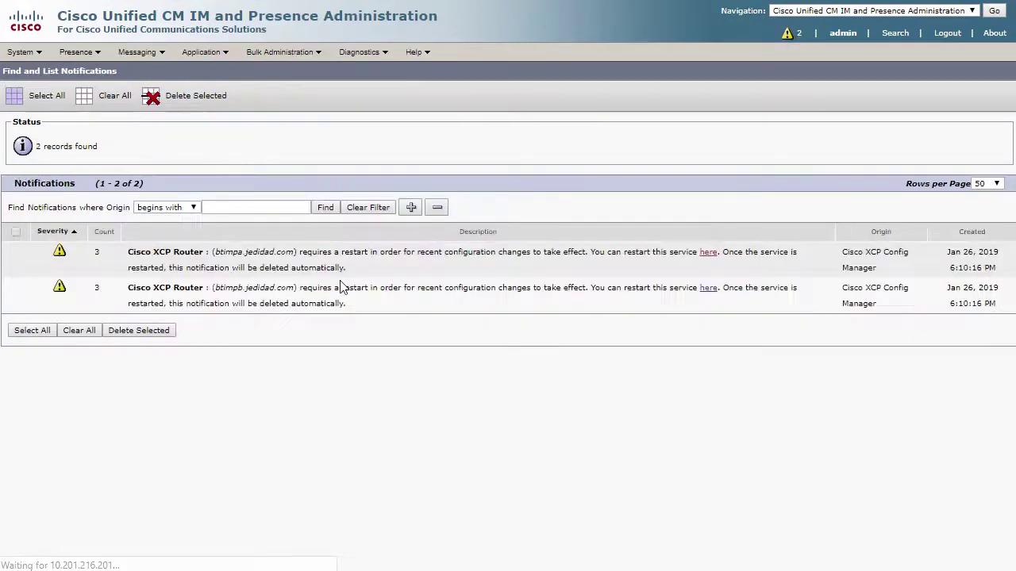
left_click_drag(126, 251, 298, 252)
left_click_drag(153, 287, 299, 288)
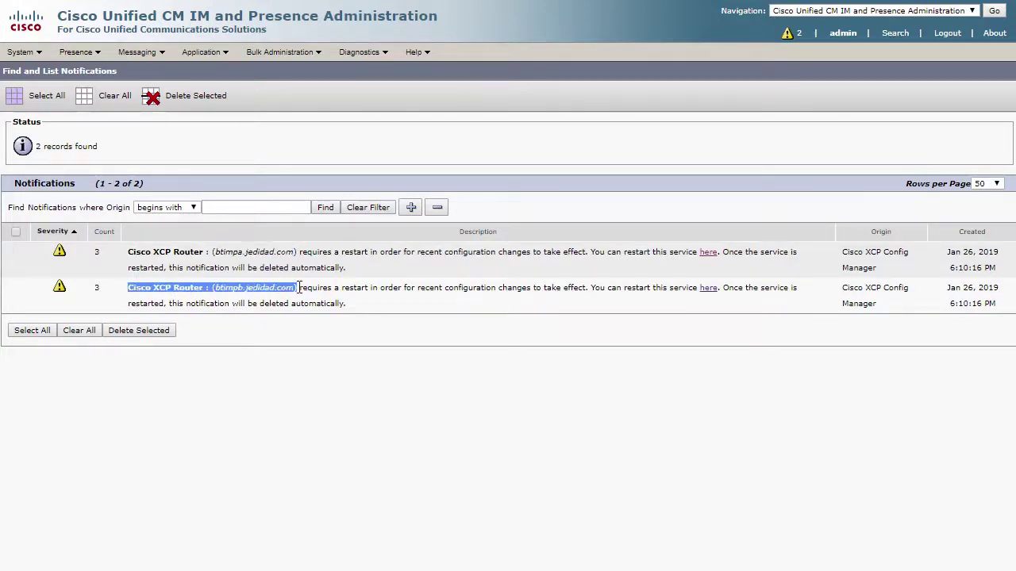
left_click(322, 334)
left_click(709, 257)
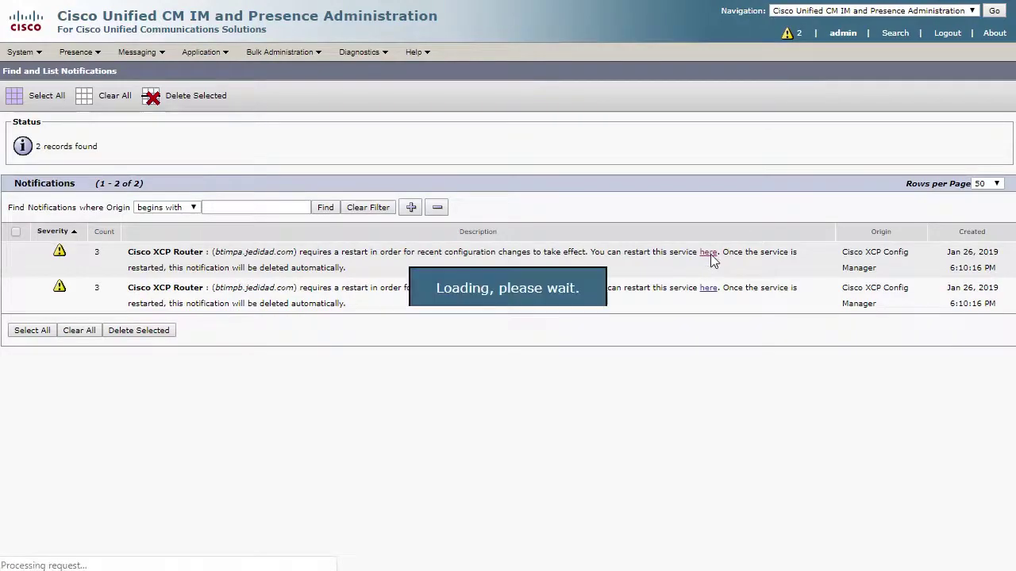
Step: Load the service list for IM and Presence server btimpa
left_click(225, 148)
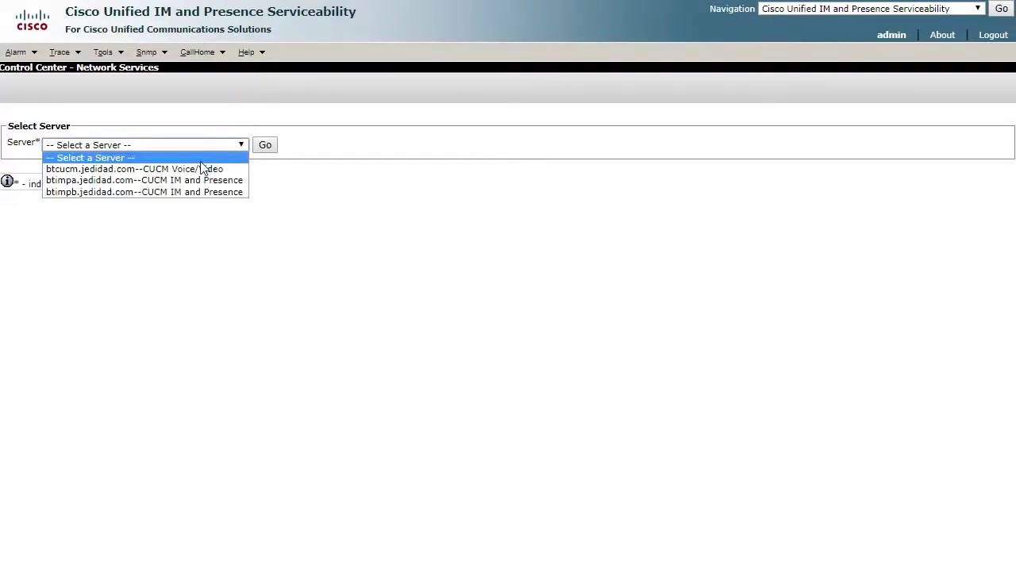
left_click(203, 183)
left_click(273, 151)
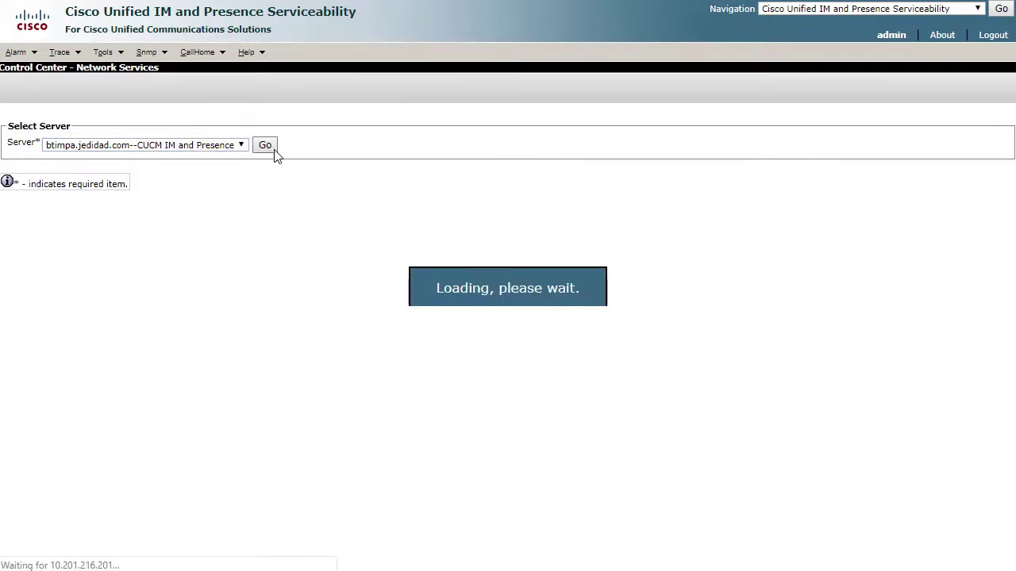
Step: Restart Cisco XCP Router on btimpa, confirm success, then select server btimpb
scroll(283, 340, "down", 5)
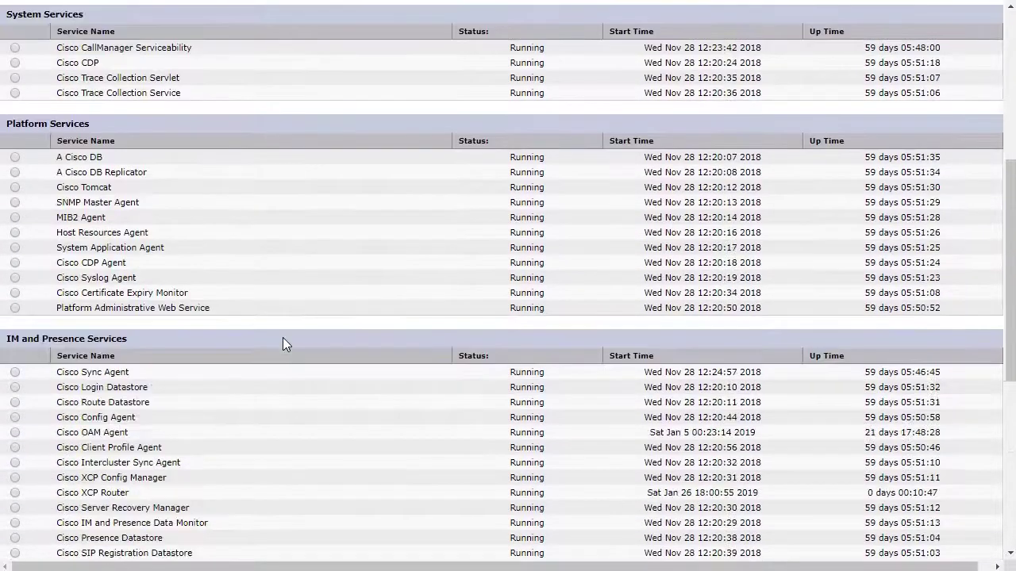
scroll(283, 344, "down", 3)
left_click(15, 310)
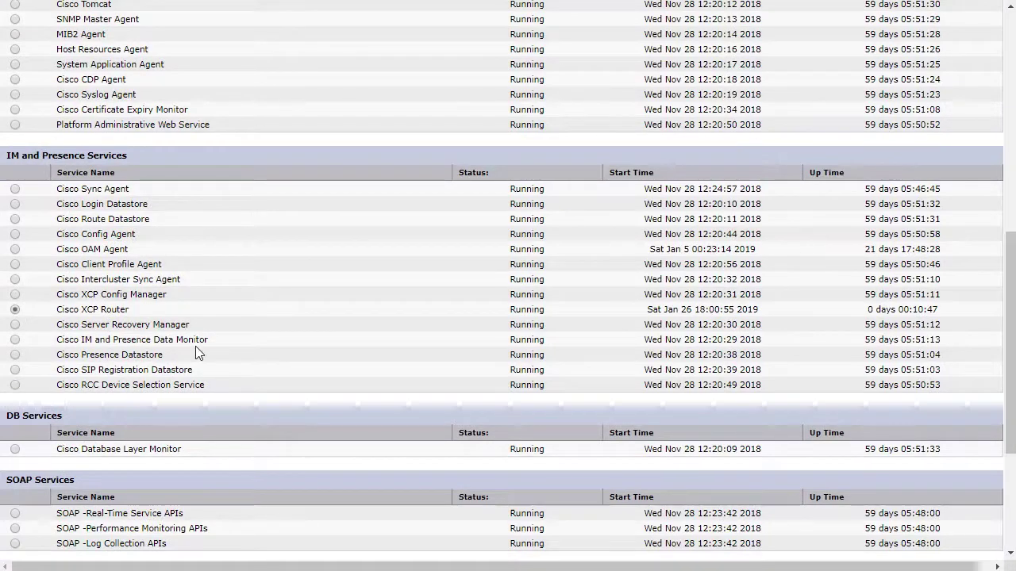
scroll(197, 354, "down", 3)
left_click(99, 535)
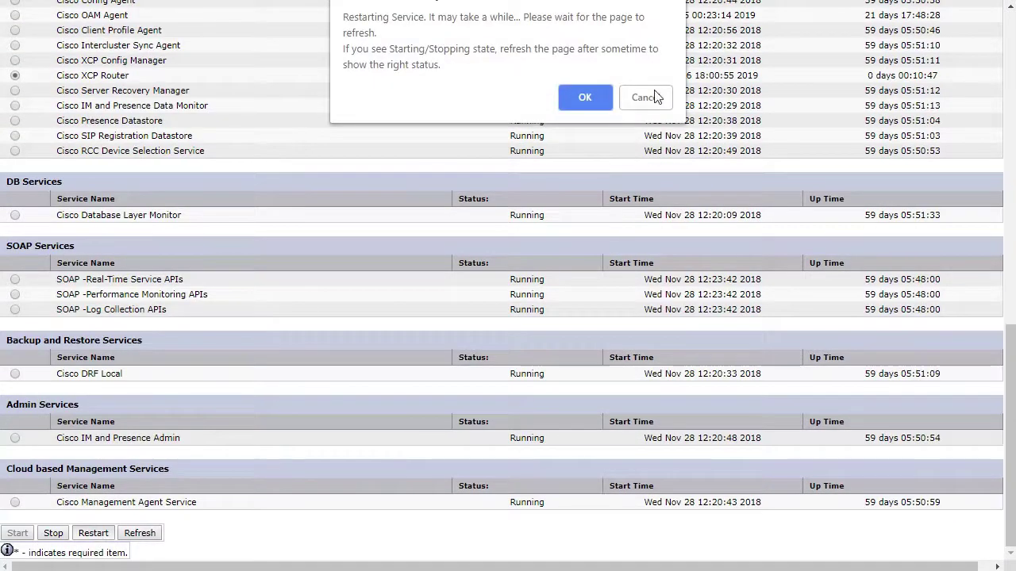
left_click(575, 104)
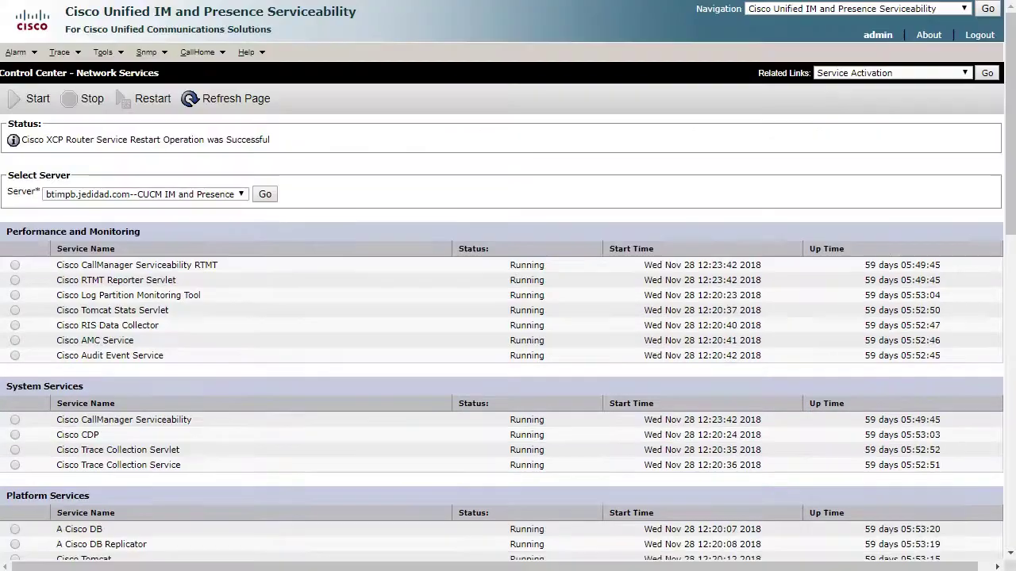
left_click_drag(22, 140, 284, 143)
left_click(285, 145)
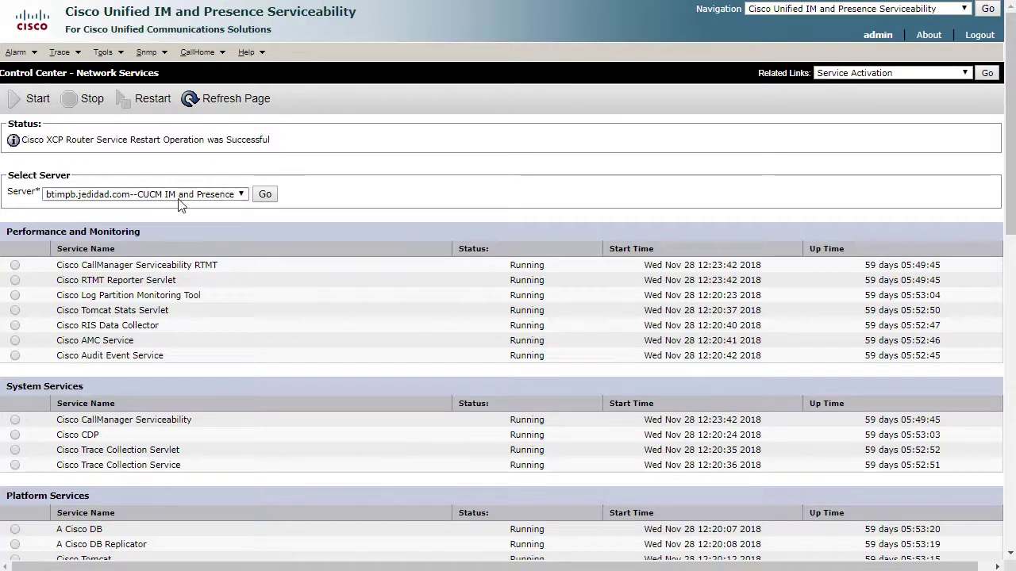
left_click(238, 195)
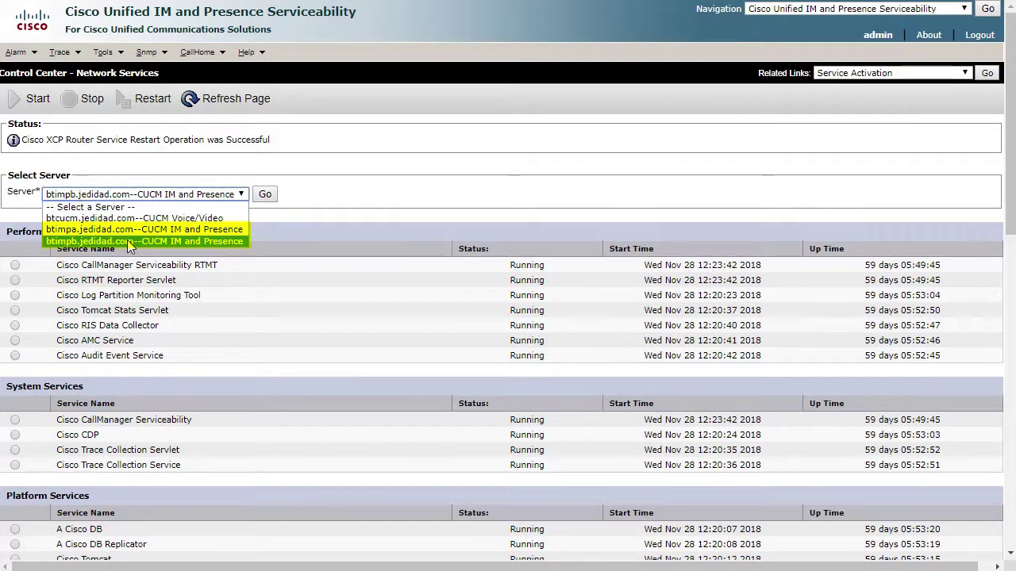
left_click(127, 239)
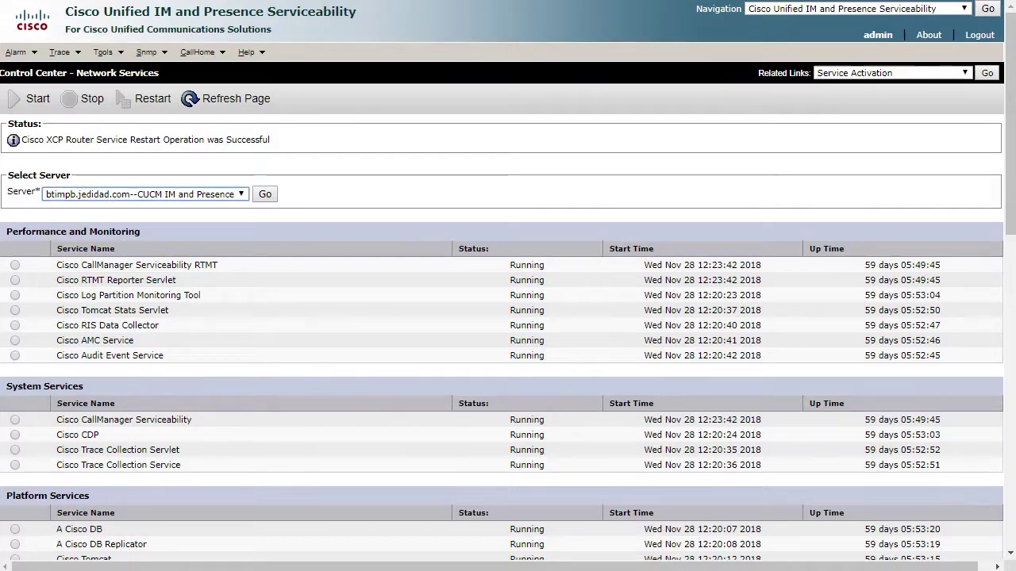
Step: Paste the persistent_chat_enabled true line into Options in jabber-config.xml and save it
key("alt+Tab")
left_click_drag(425, 139, 18, 139)
key("ctrl+c")
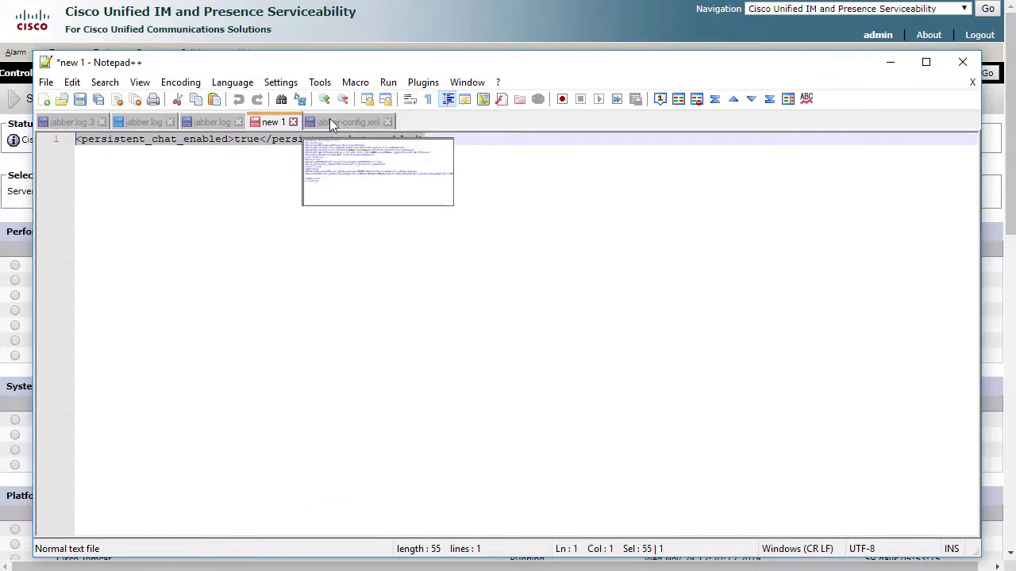
left_click(331, 123)
key("ctrl+v")
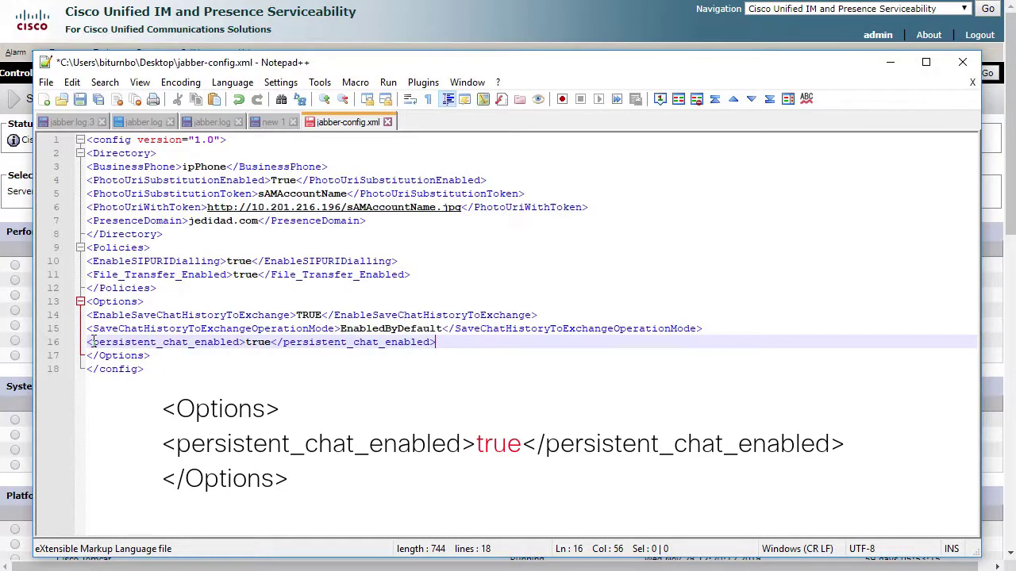
left_click(81, 100)
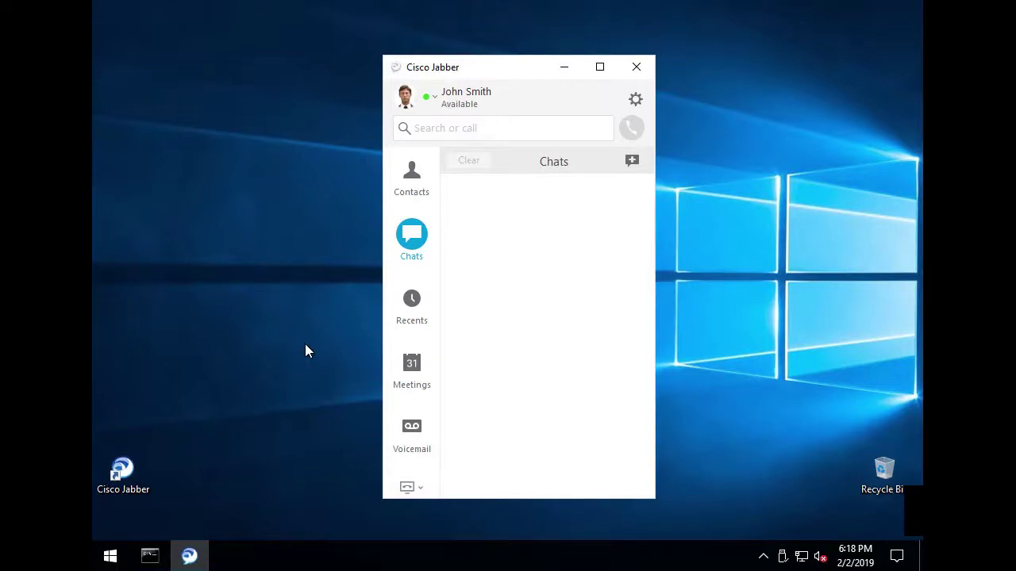
Step: Restart Cisco Jabber and check Rooms, where the All rooms list is still empty
left_click(636, 100)
left_click(578, 230)
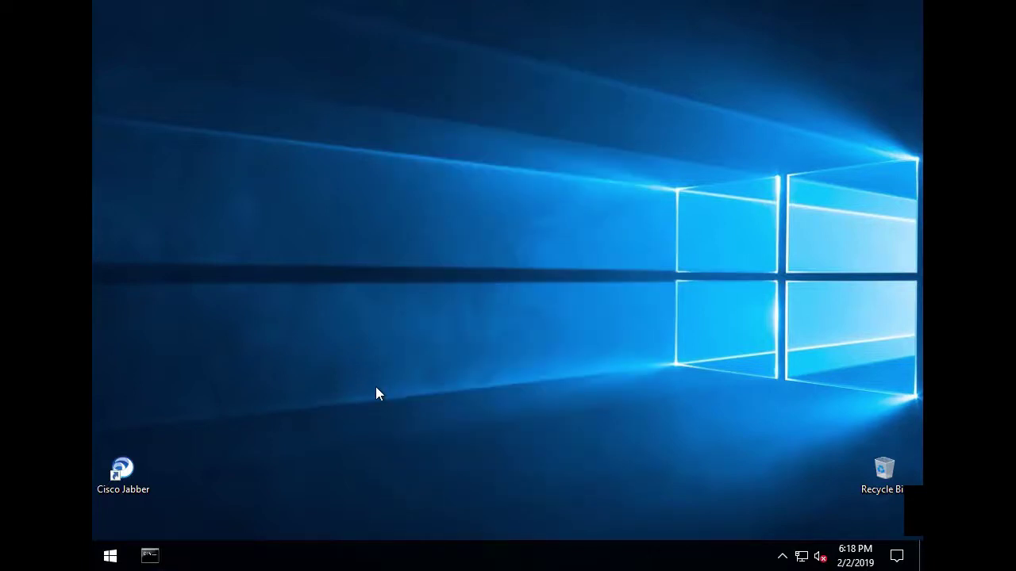
double_click(141, 484)
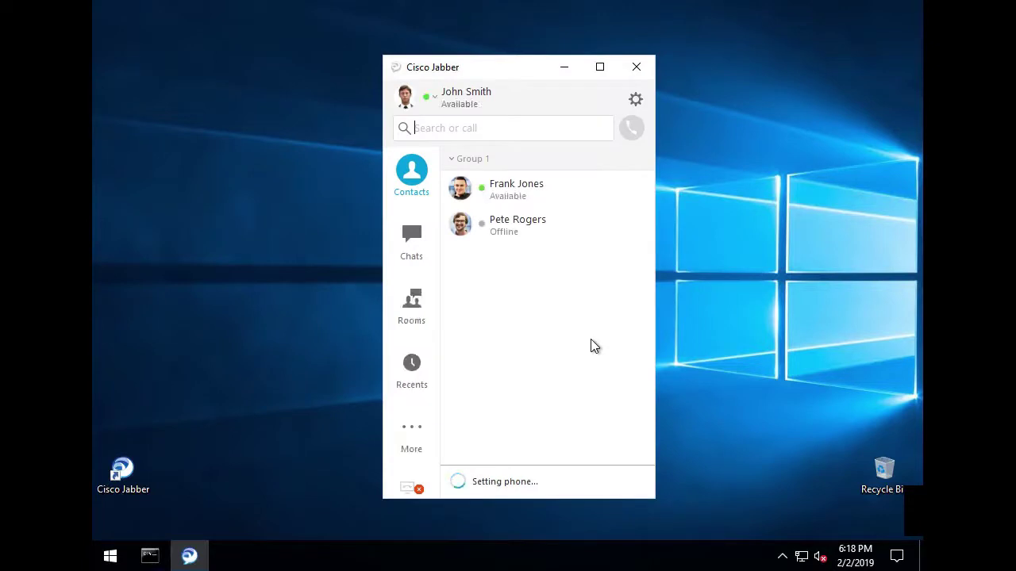
left_click(418, 304)
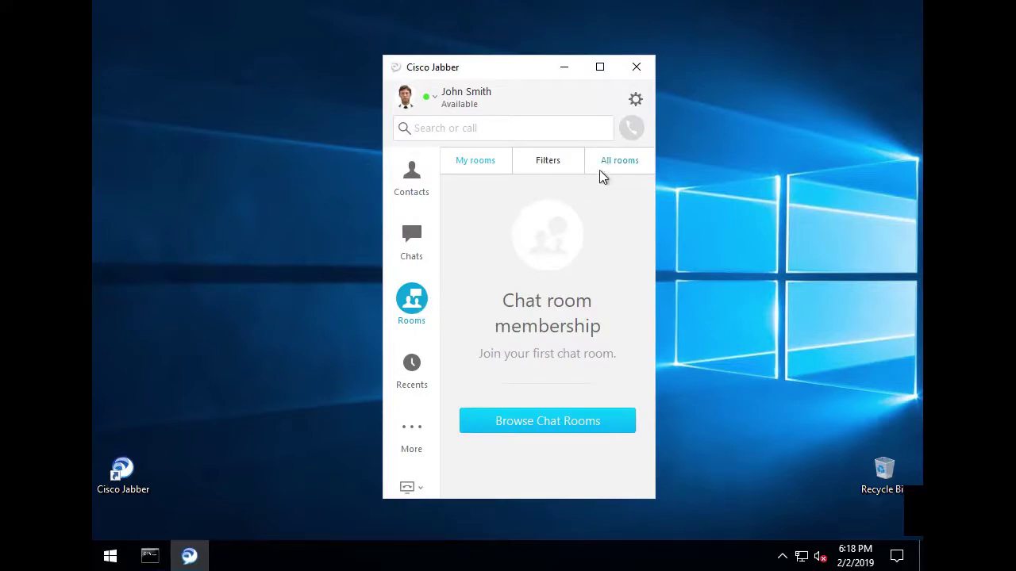
left_click(623, 166)
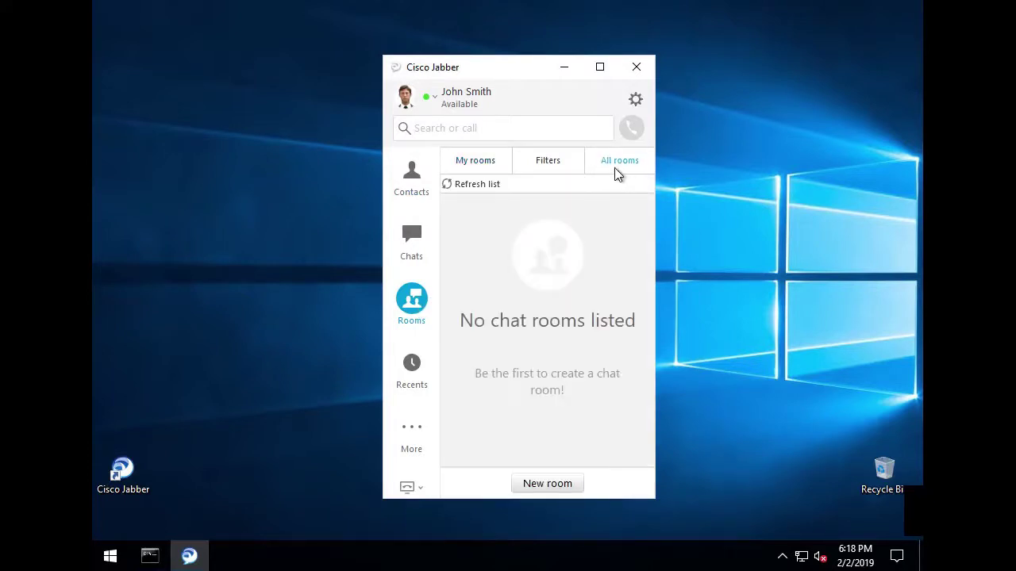